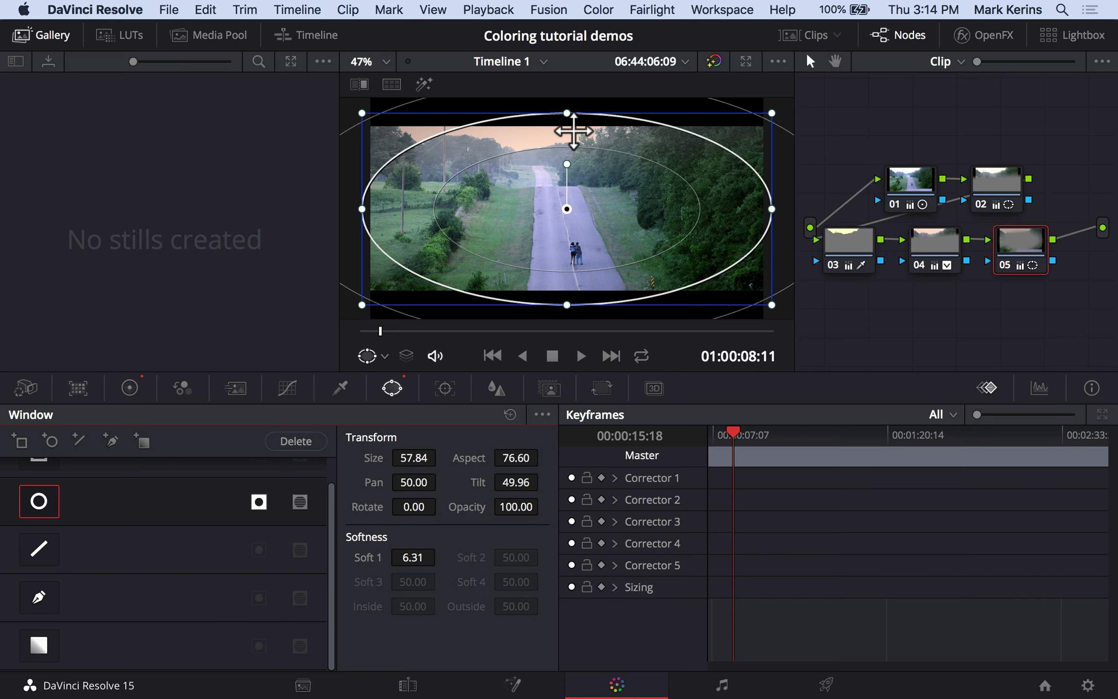
# Add a second grade version to the road clip from Color > Grade Version > Add
pyautogui.click(593, 6)
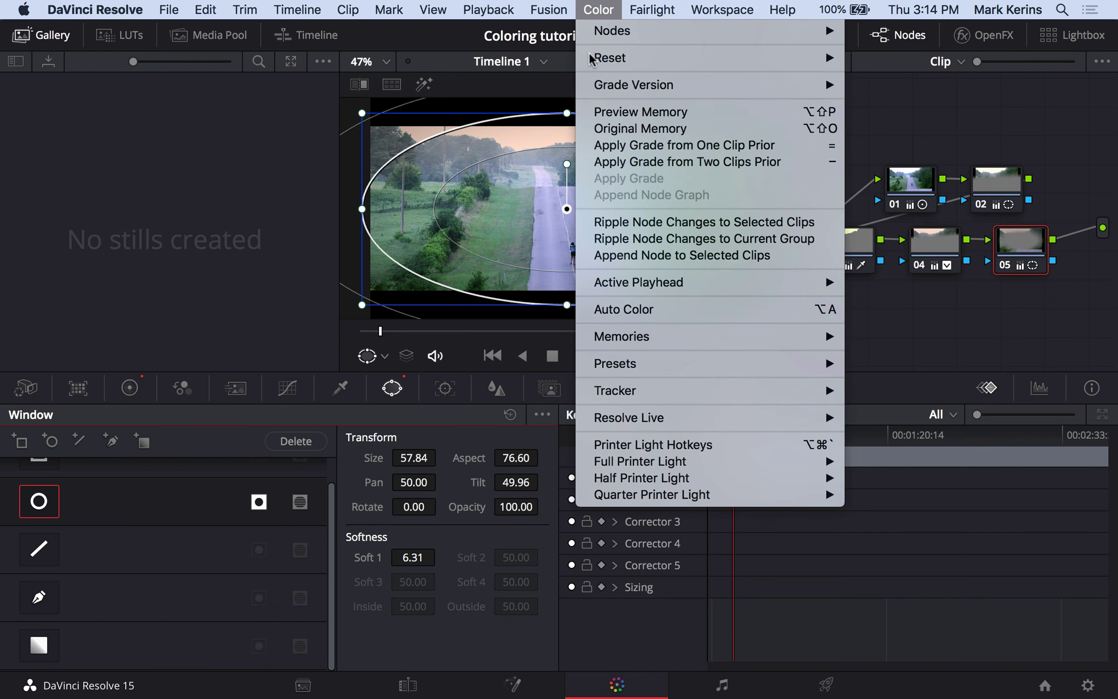
pyautogui.moveTo(603, 87)
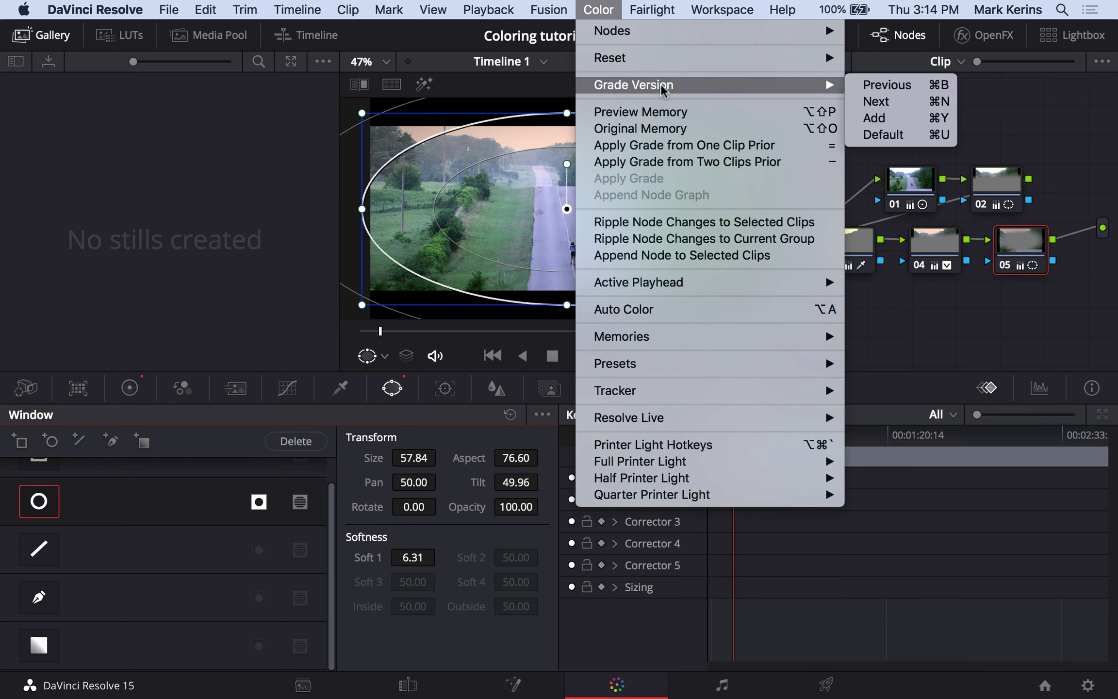
pyautogui.click(883, 118)
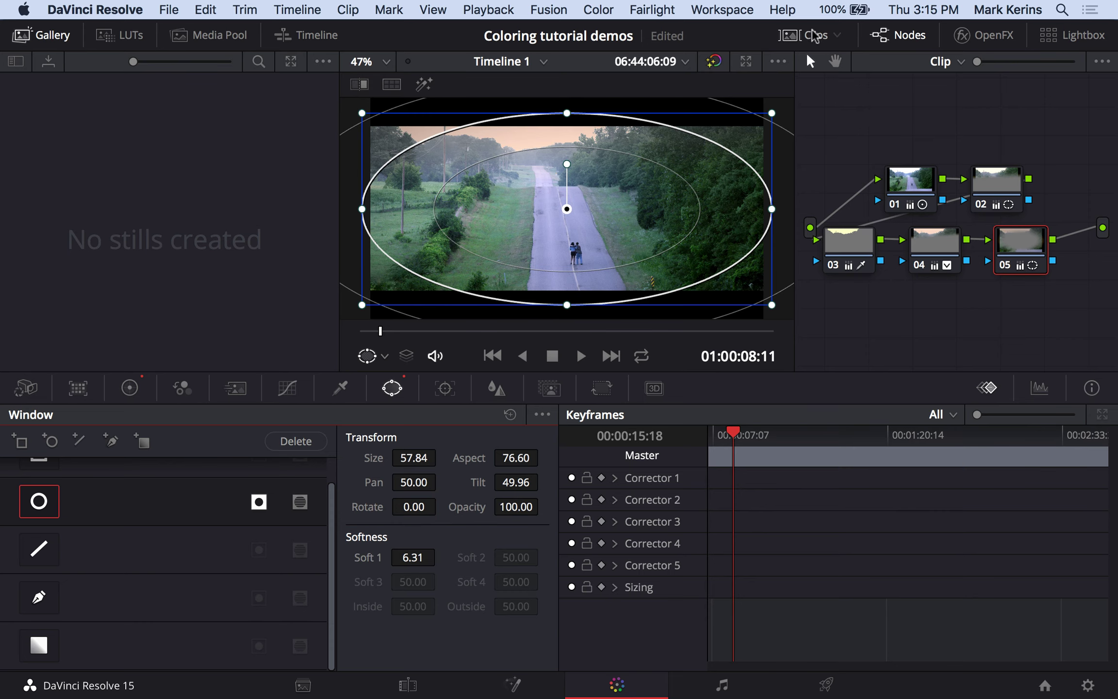
# Show the clip thumbnail strip, confirm the road clip is on Version 2, and save the project
pyautogui.hotkey('ctrl', 'shift', 'w')
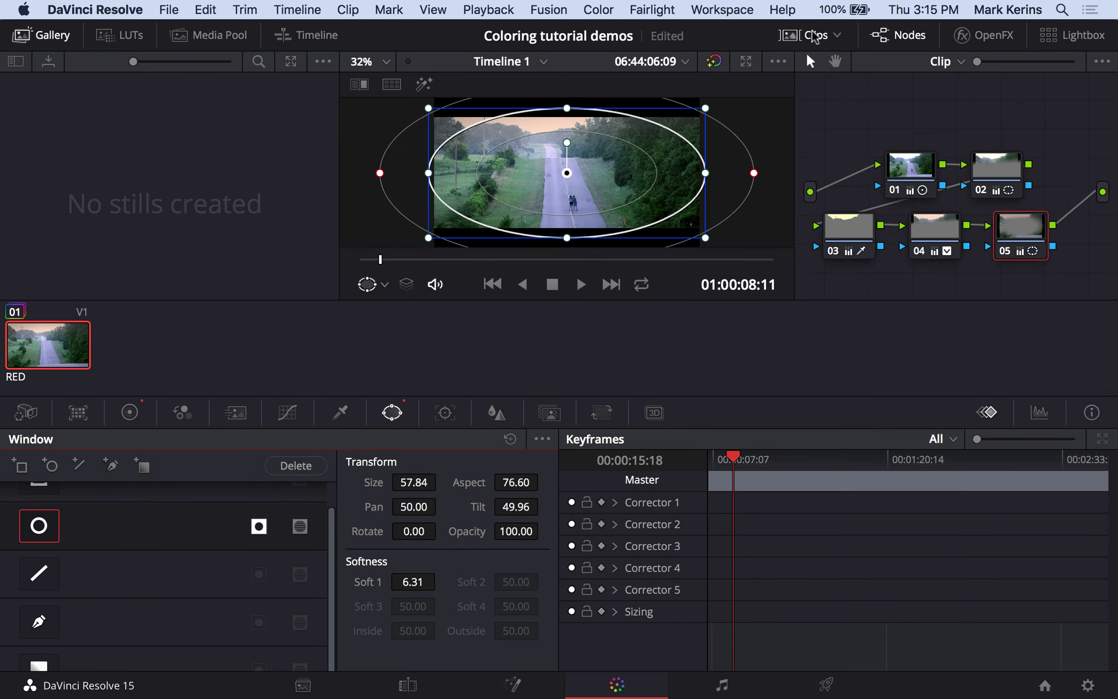
pyautogui.rightClick(42, 350)
pyautogui.moveTo(125, 55)
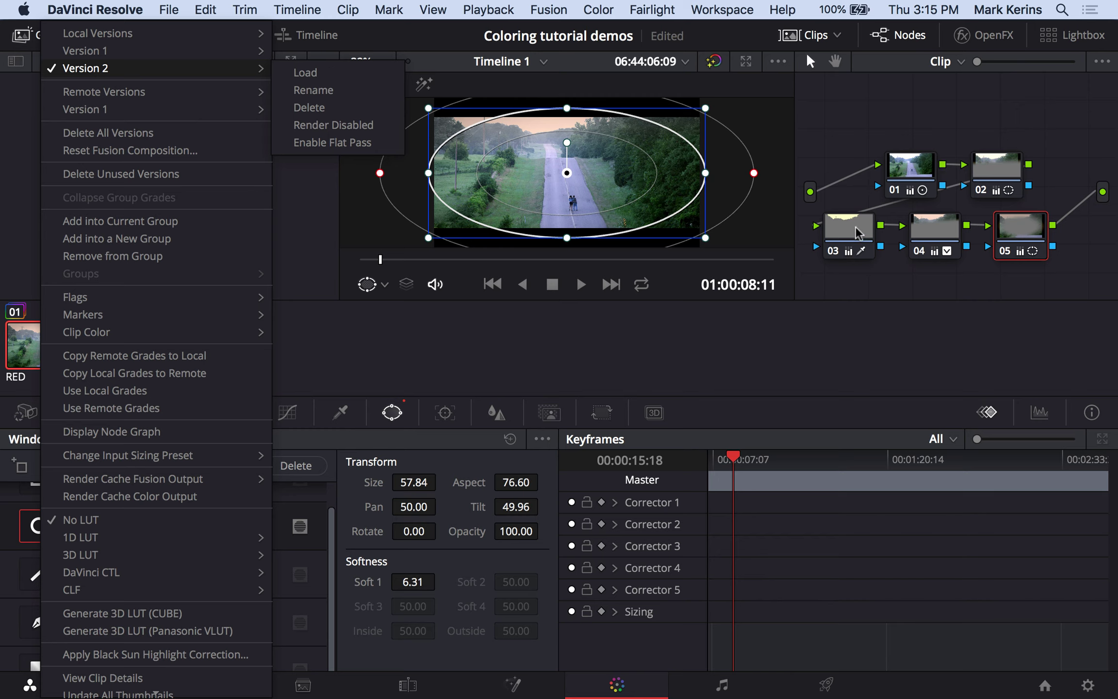
pyautogui.click(851, 148)
pyautogui.hotkey('ctrl', 's')
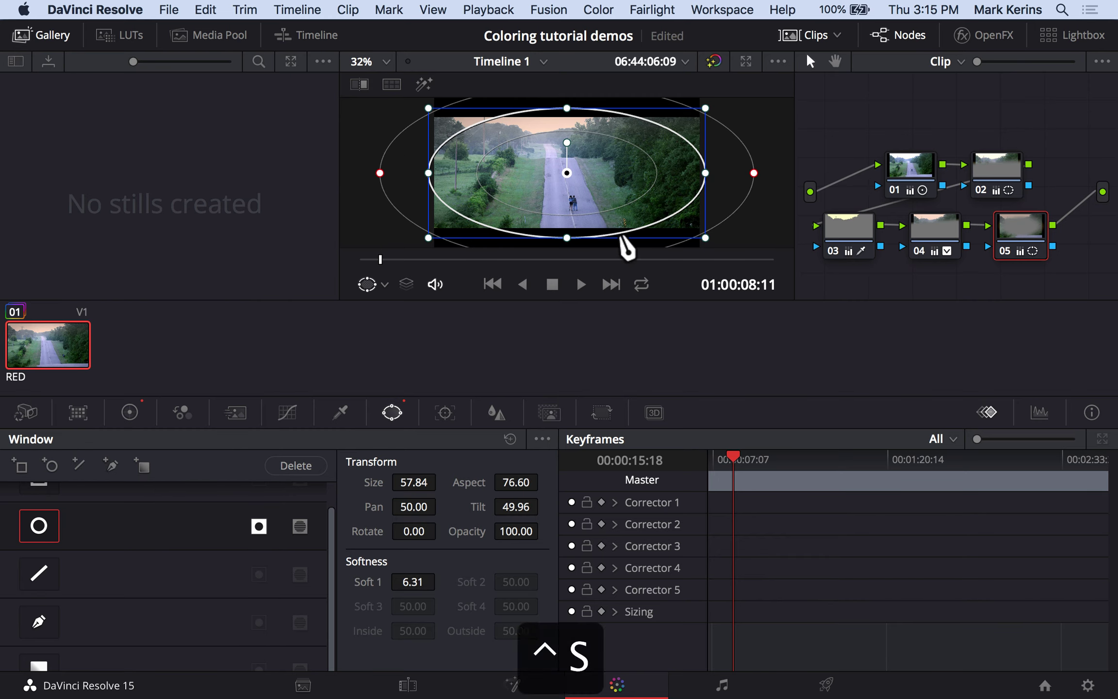
# Add serial node 06 below nodes 04 and 05, then hide the clip thumbnail strip
pyautogui.click(939, 272)
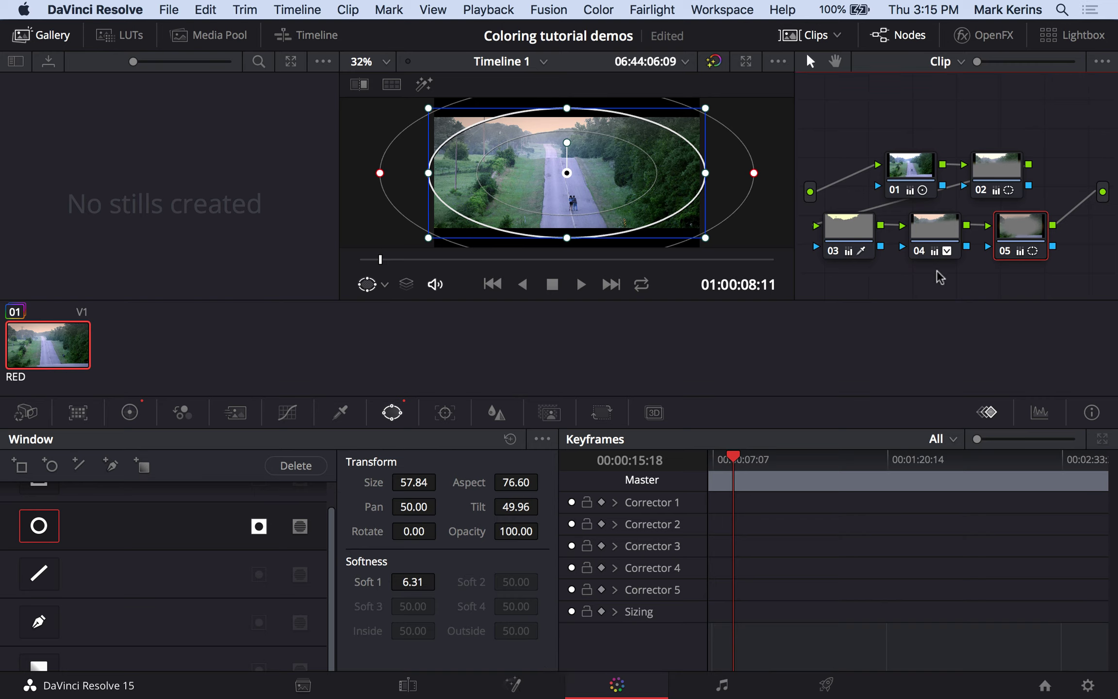
pyautogui.hotkey('alt', 's')
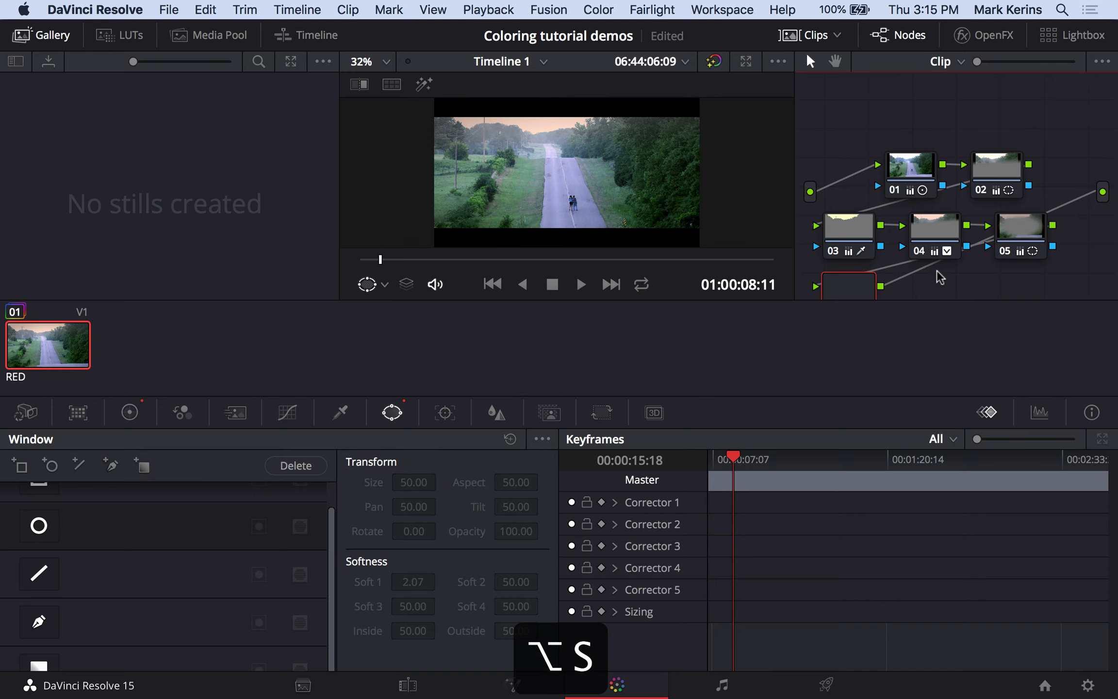
pyautogui.moveTo(843, 291); pyautogui.dragTo(953, 278)
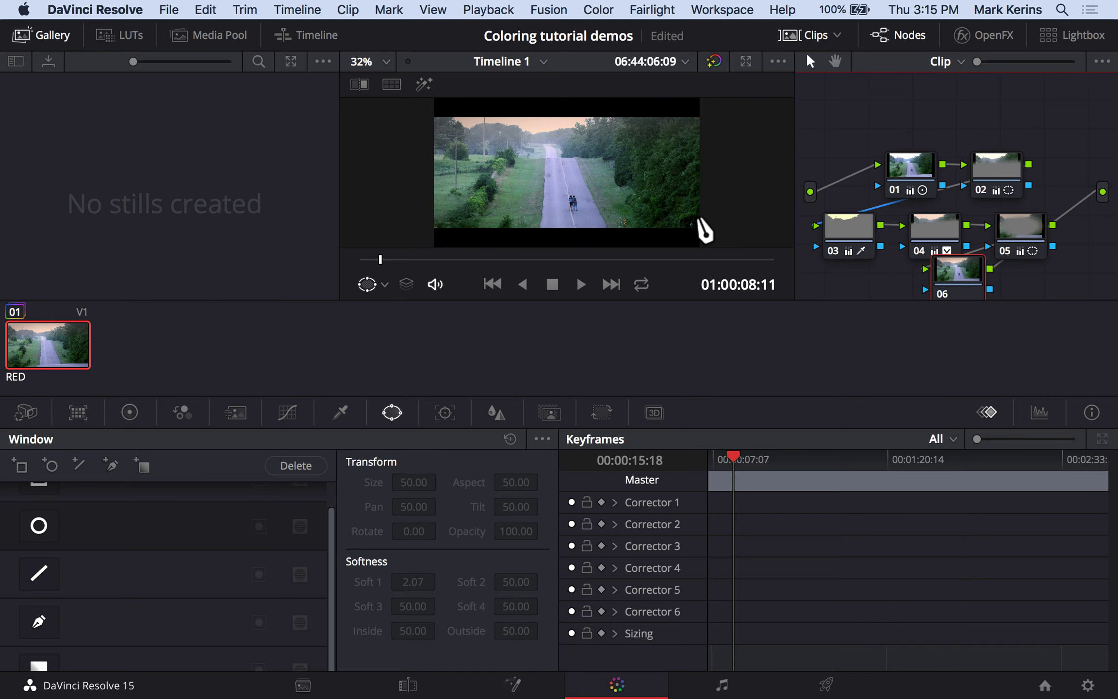
pyautogui.click(781, 35)
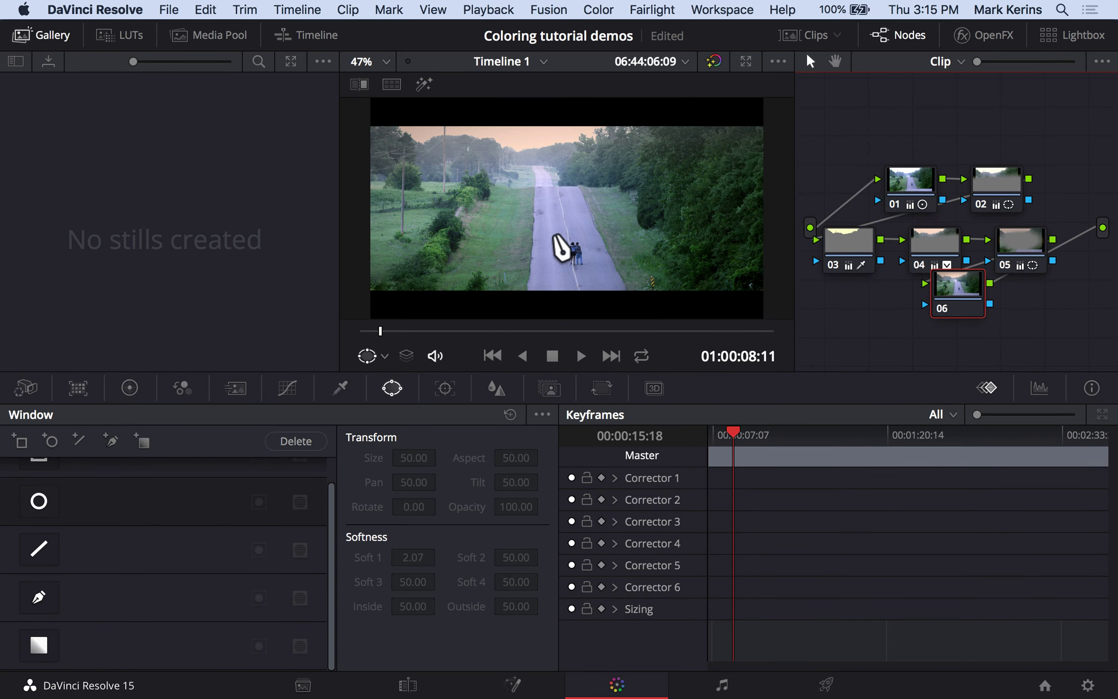
# Qualify the road's colour on node 06 with Highlight on: blur radius 2.3, saturation low 0.3, hue width 6.0
pyautogui.click(338, 388)
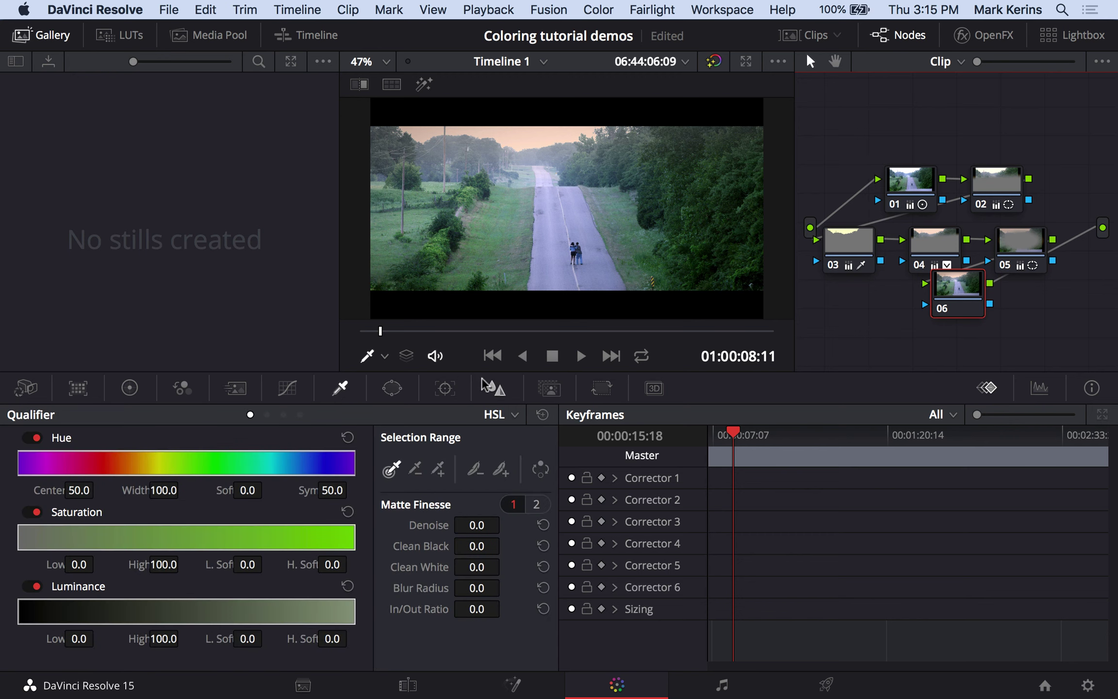
pyautogui.click(549, 270)
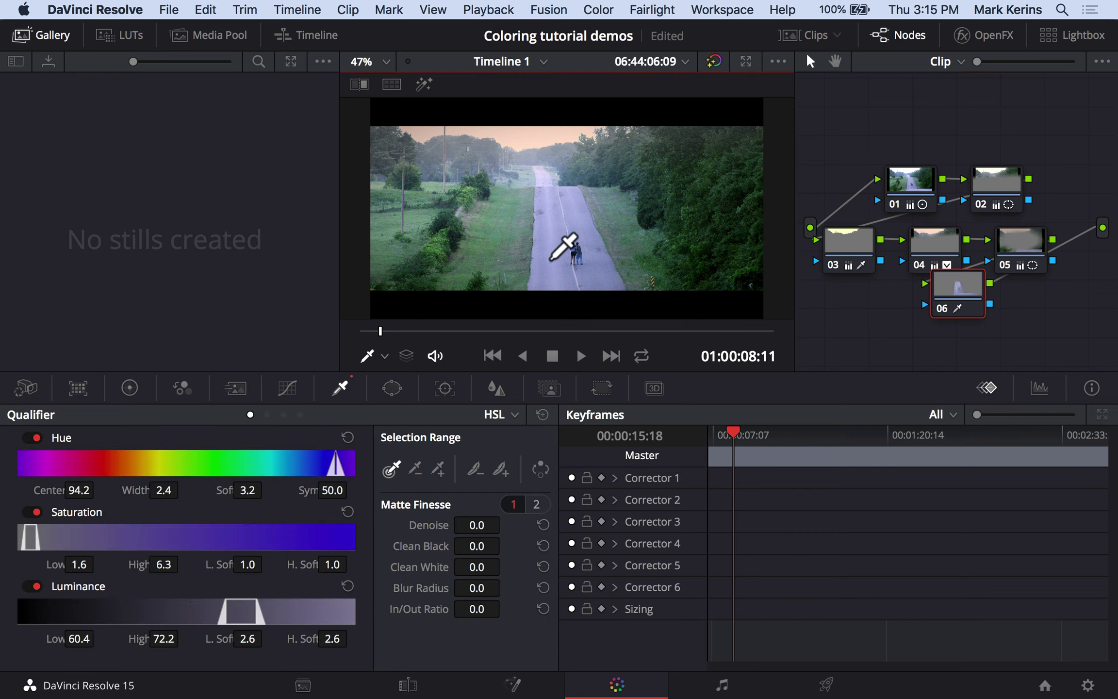
pyautogui.click(424, 86)
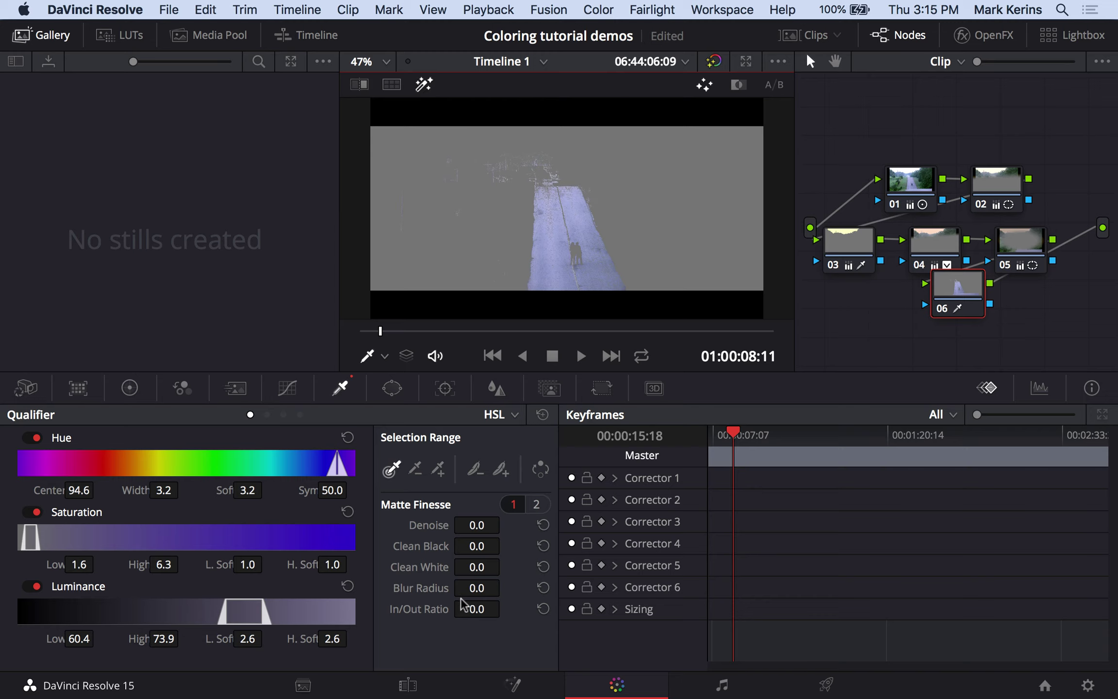
pyautogui.moveTo(476, 587); pyautogui.dragTo(443, 580)
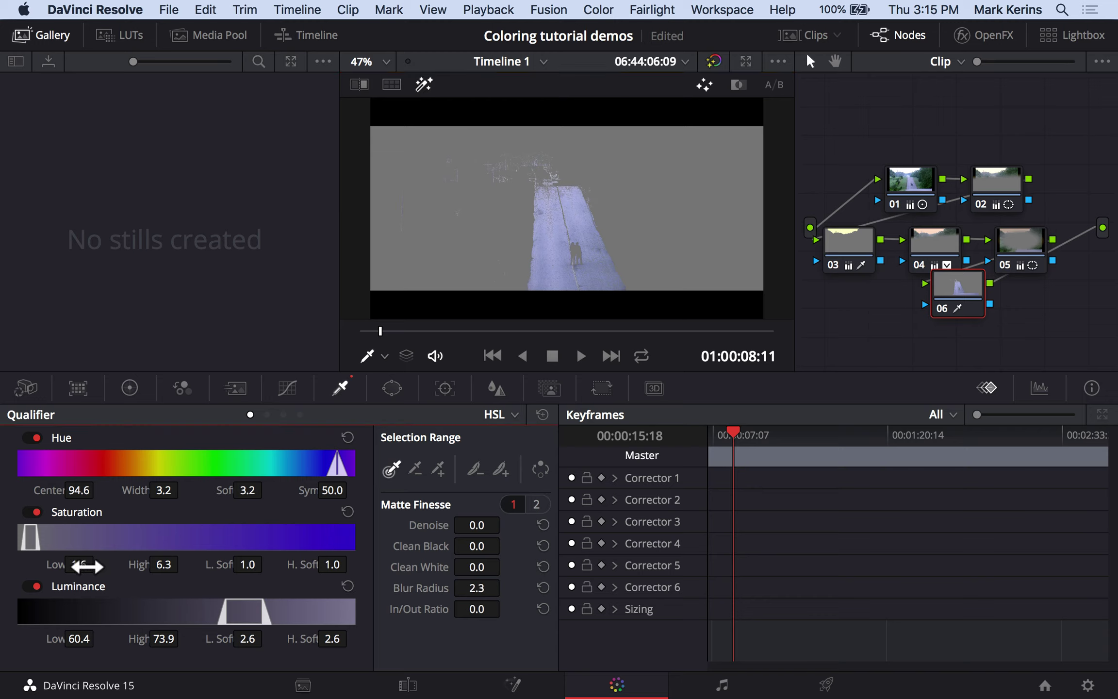
pyautogui.moveTo(79, 565)
pyautogui.mouseDown()
pyautogui.moveTo(68, 564)
pyautogui.moveTo(82, 564)
pyautogui.mouseUp()
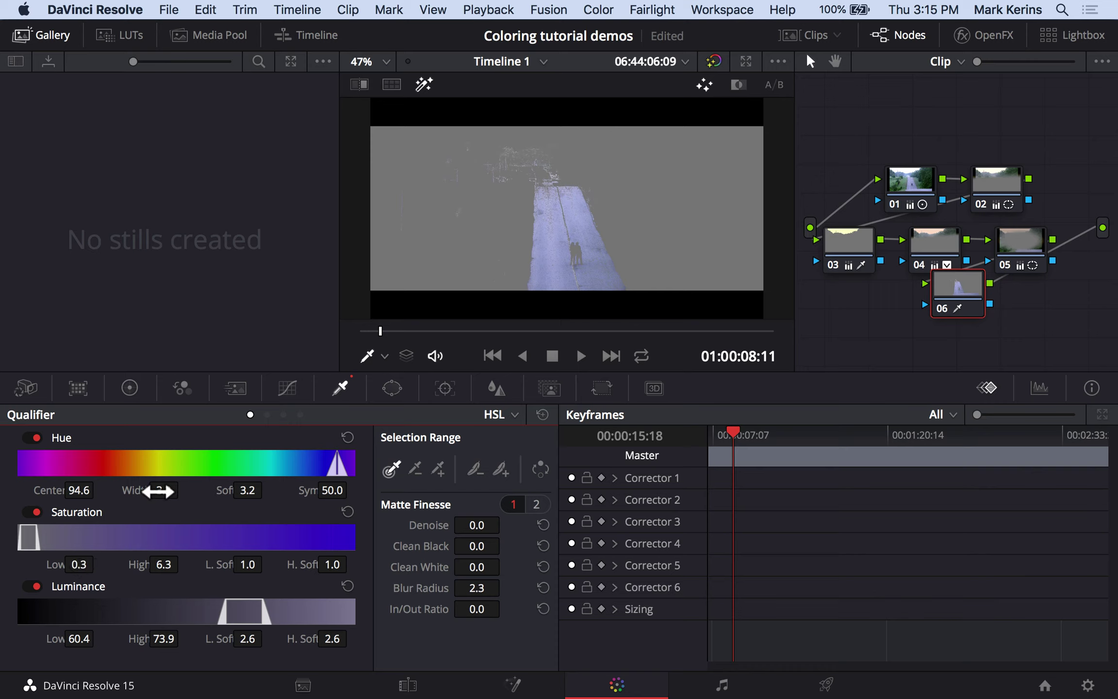
pyautogui.moveTo(158, 491); pyautogui.dragTo(183, 490)
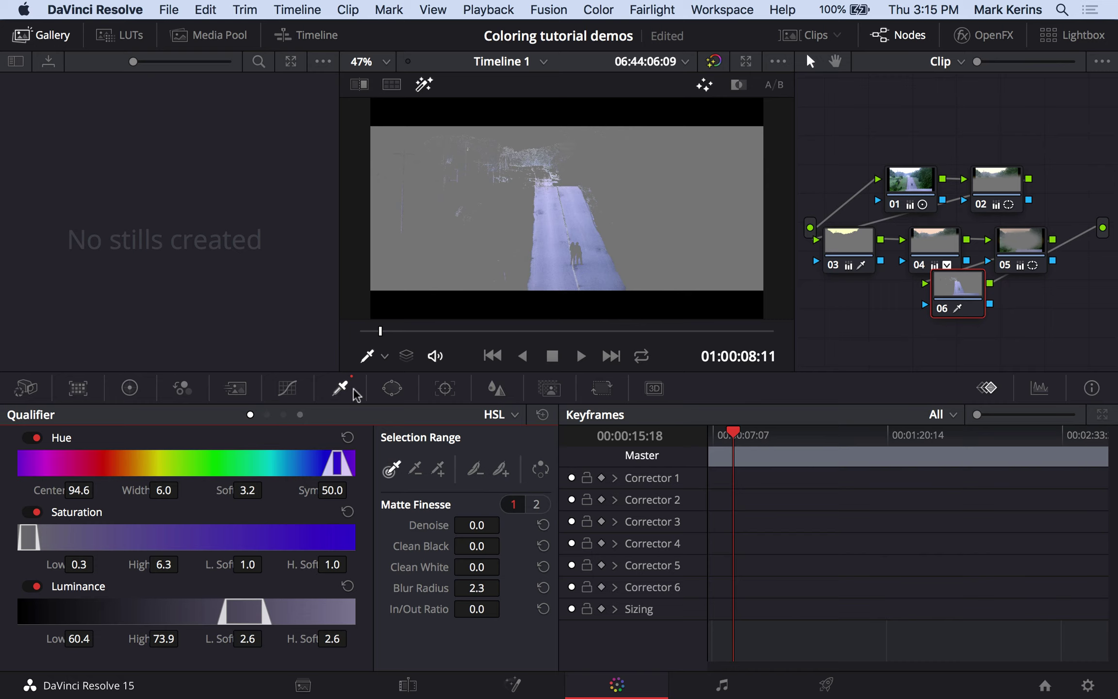
# Limit node 06 with a gradient window rotated 167.47°, softness 1.97, then turn Highlight off
pyautogui.click(392, 388)
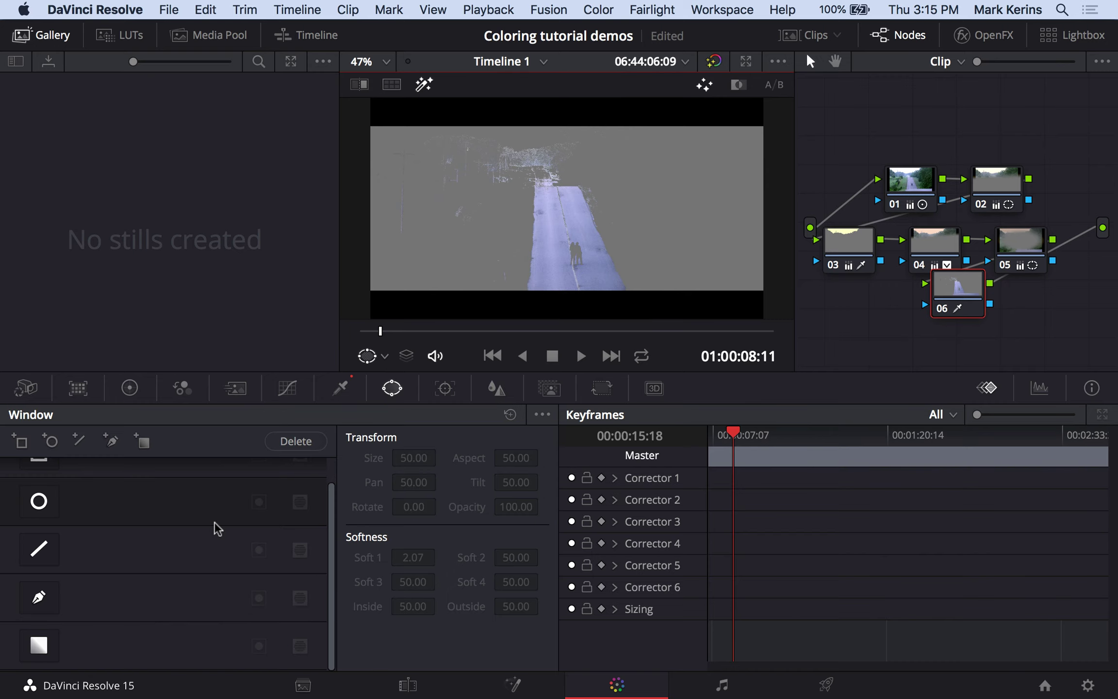
pyautogui.click(39, 553)
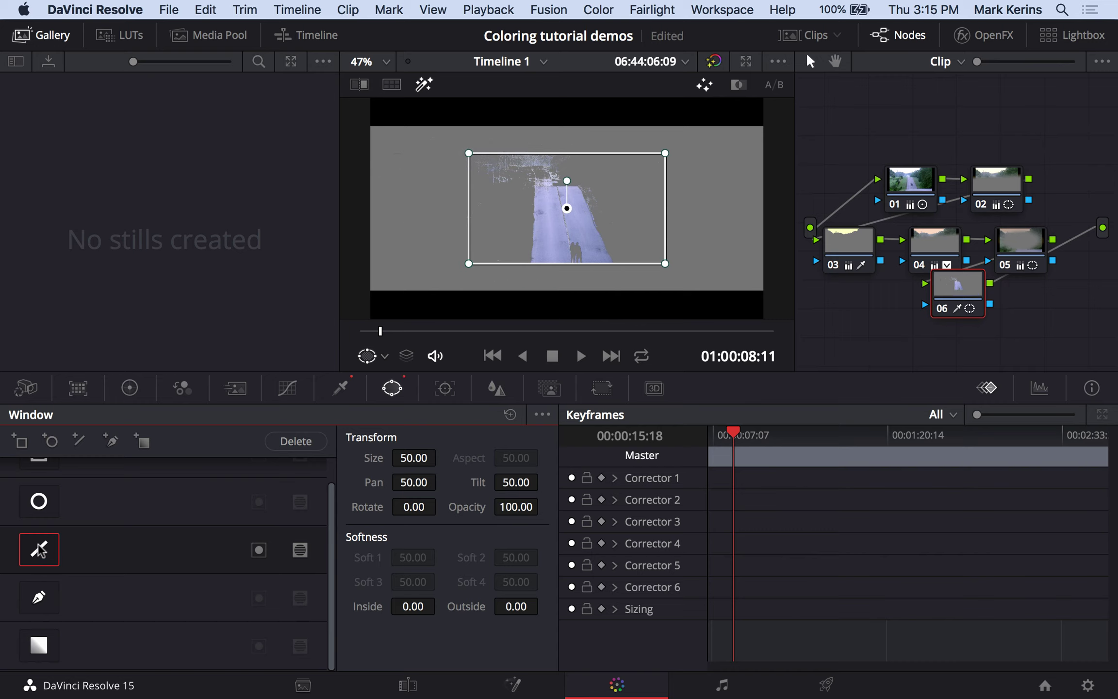
pyautogui.click(40, 551)
pyautogui.click(40, 643)
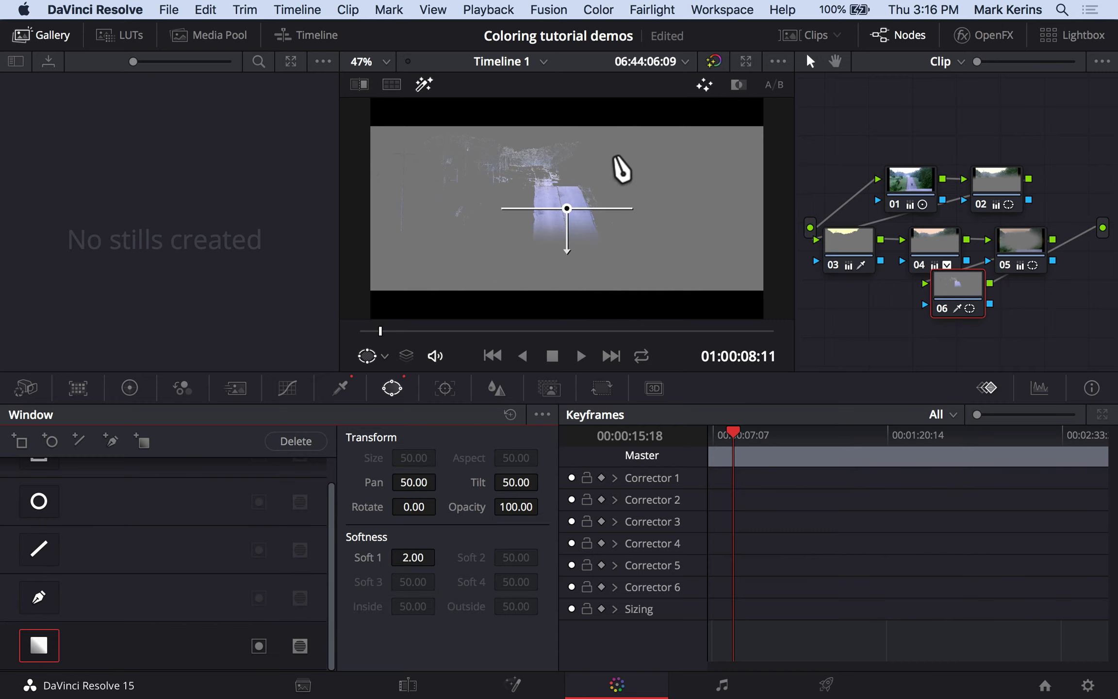
pyautogui.moveTo(572, 212)
pyautogui.mouseDown()
pyautogui.moveTo(551, 170)
pyautogui.moveTo(559, 249)
pyautogui.moveTo(550, 235)
pyautogui.moveTo(584, 217)
pyautogui.moveTo(604, 162)
pyautogui.moveTo(554, 143)
pyautogui.moveTo(524, 161)
pyautogui.moveTo(542, 155)
pyautogui.moveTo(562, 215)
pyautogui.mouseUp()
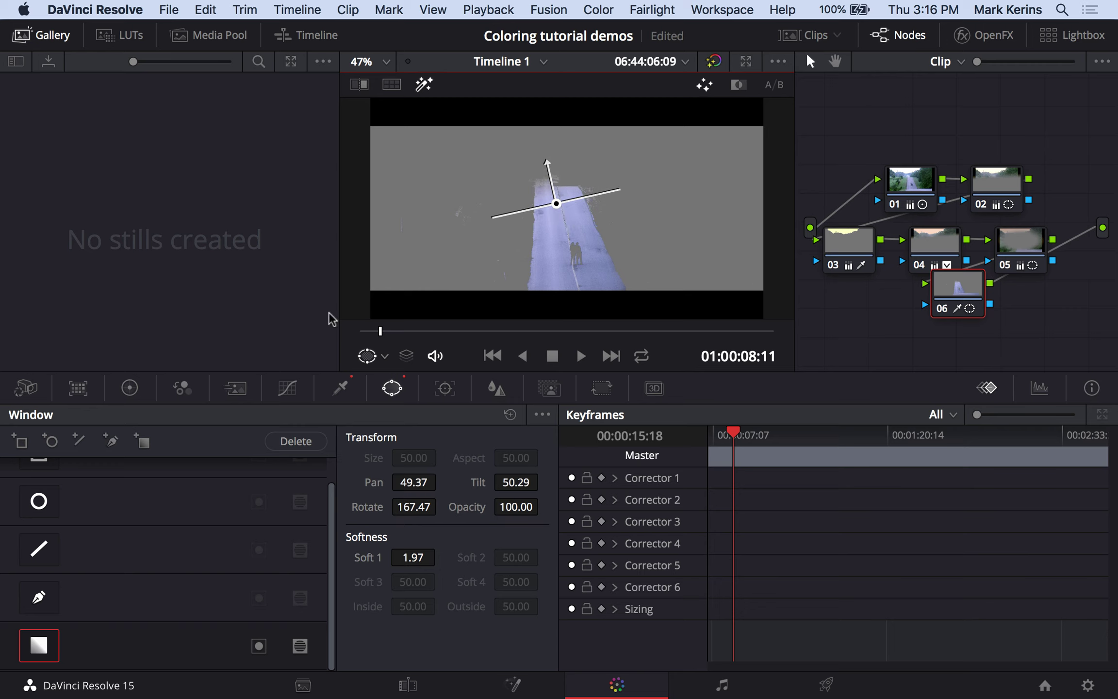
pyautogui.click(424, 86)
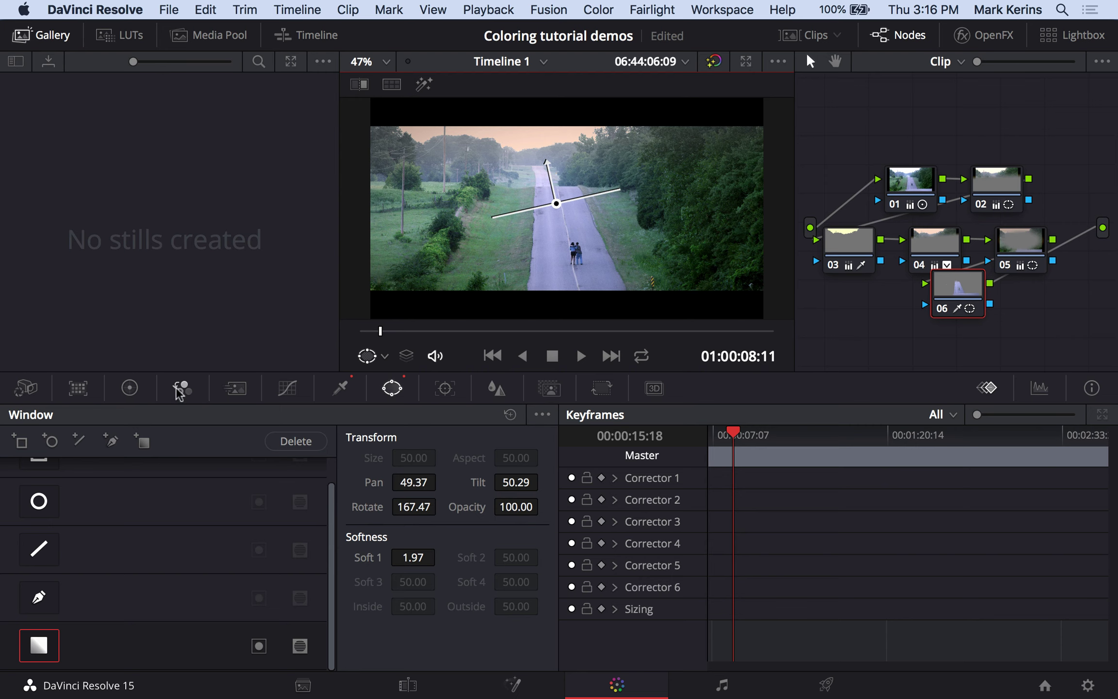
# Push node 06's Offset wheel to 39.12, 26.68, -40.53, turning the road yellow
pyautogui.click(129, 388)
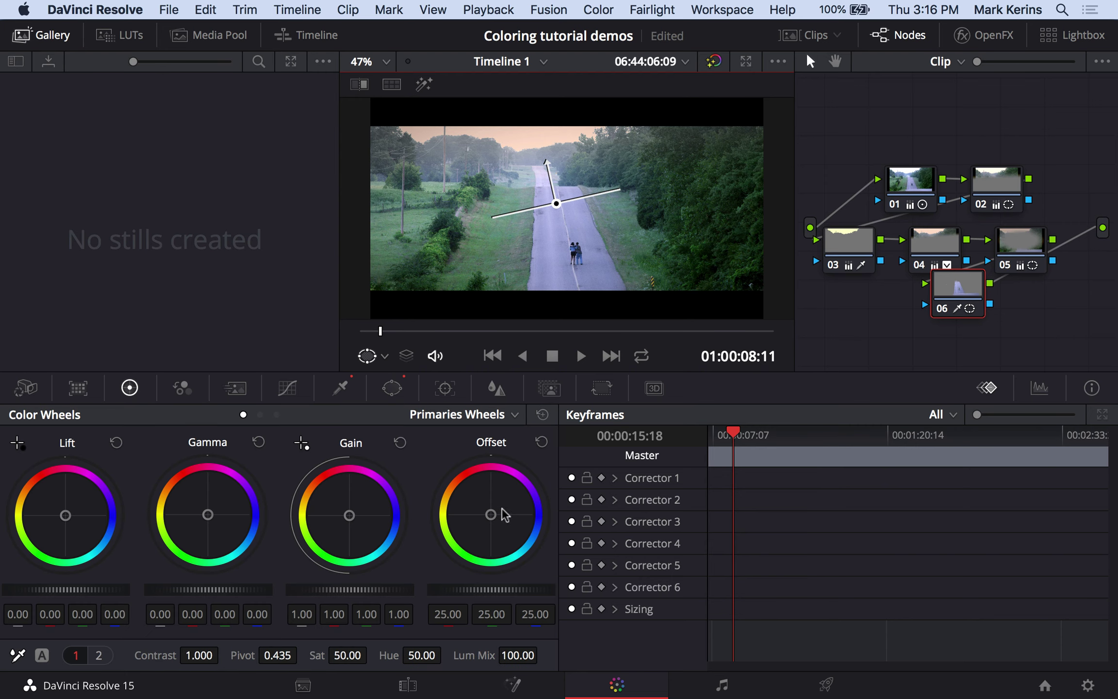
pyautogui.moveTo(490, 516); pyautogui.dragTo(481, 514)
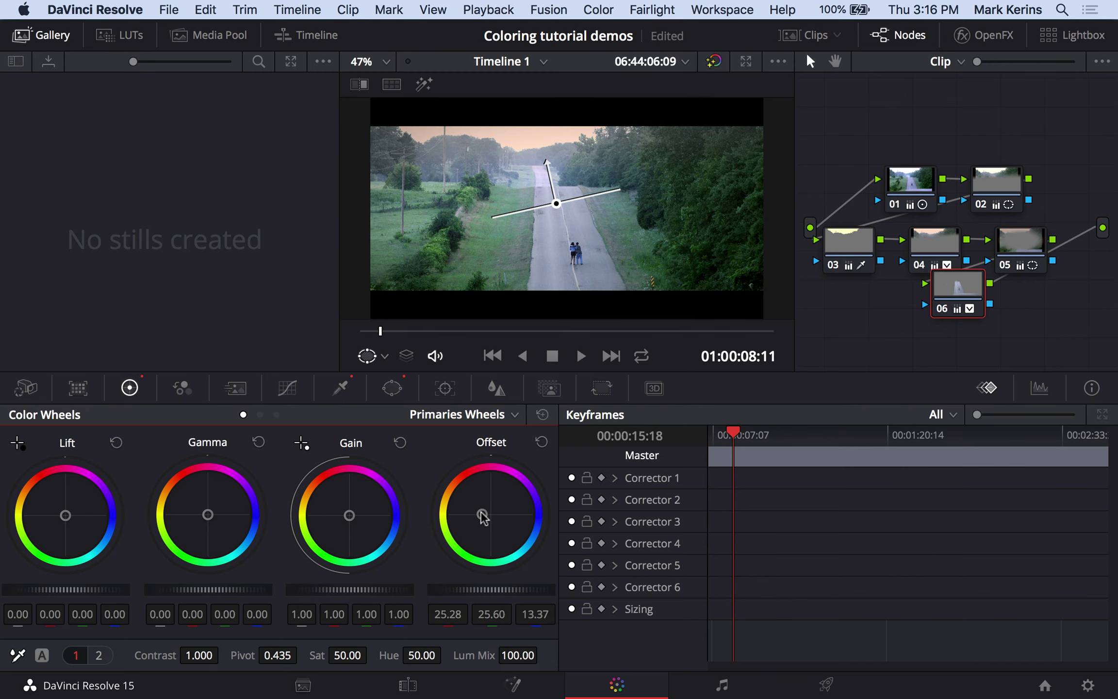
pyautogui.moveTo(483, 517); pyautogui.dragTo(440, 501)
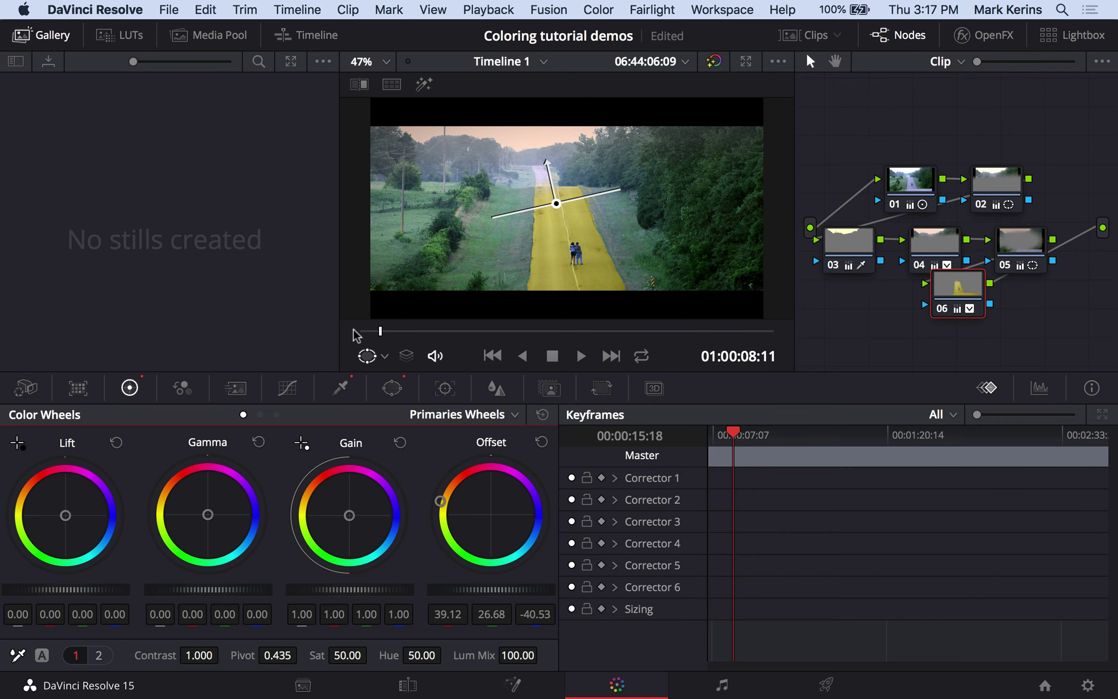
# Load the road clip's Version 1 grade from the thumbnail's Local Versions menu
pyautogui.click(809, 35)
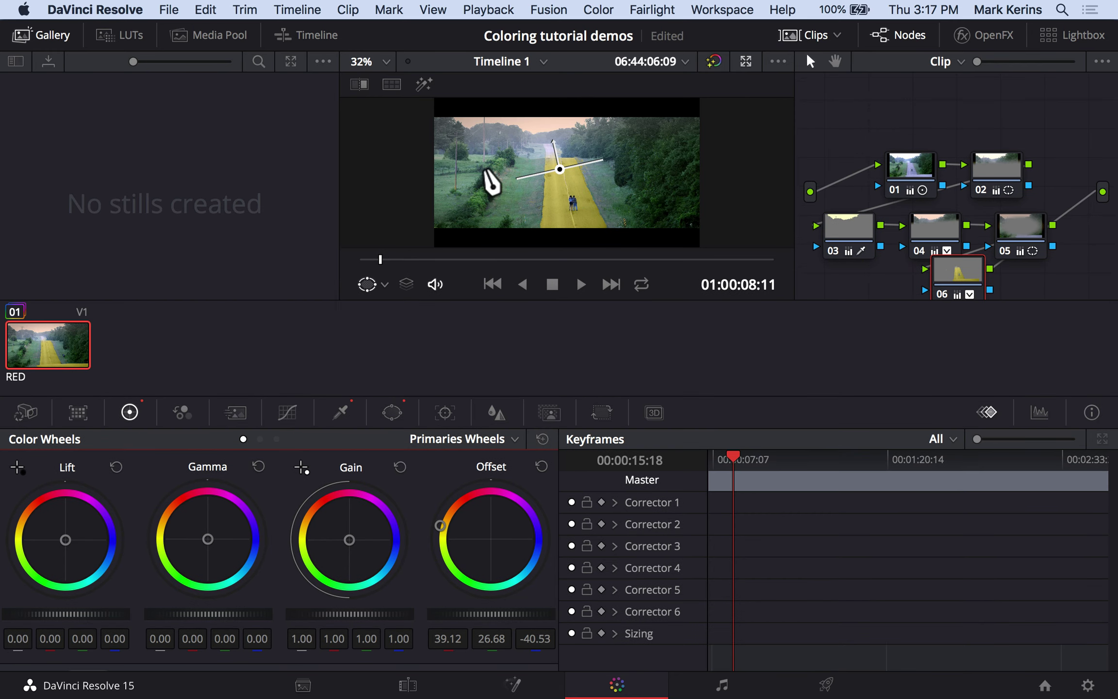
pyautogui.rightClick(57, 359)
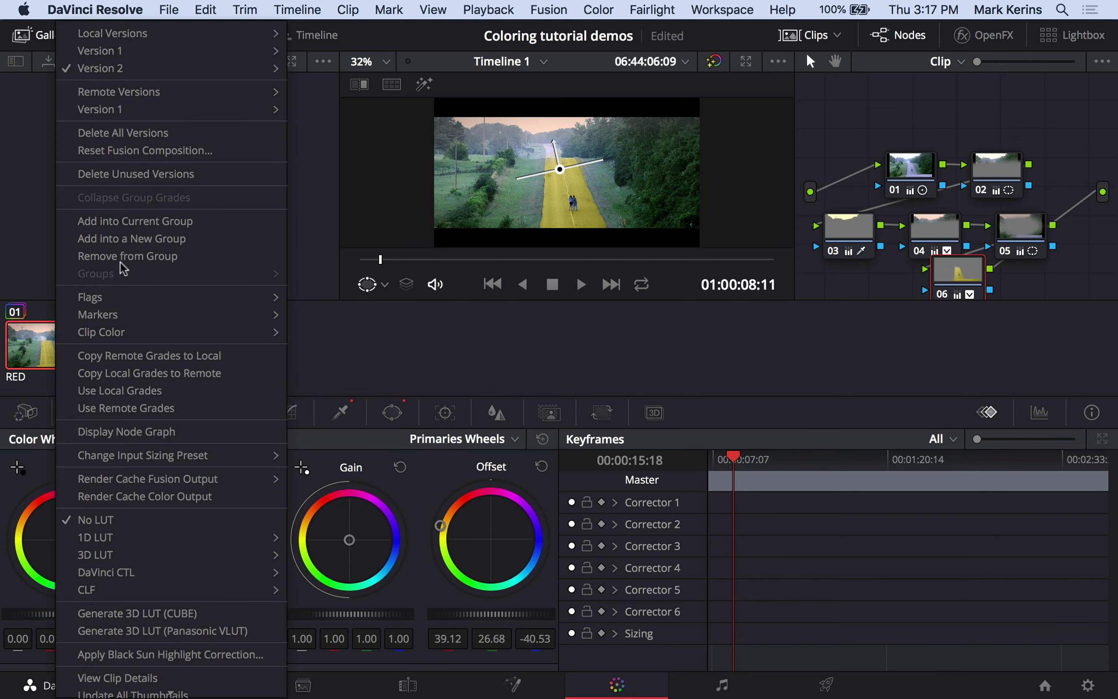
pyautogui.moveTo(135, 57)
pyautogui.click(313, 55)
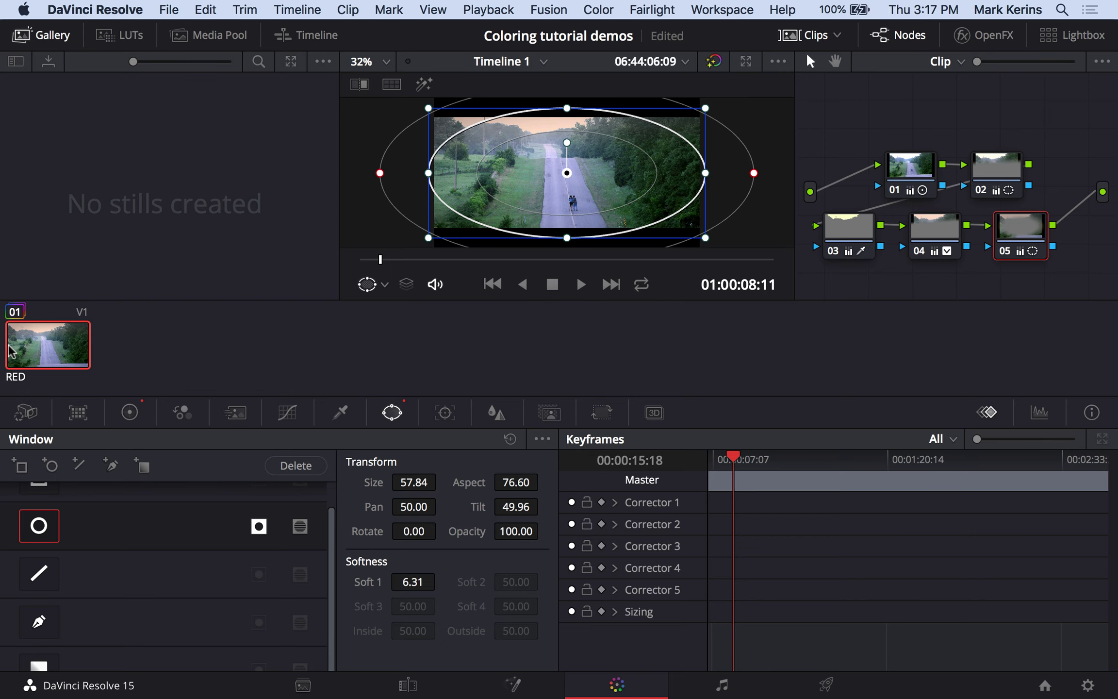
pyautogui.click(810, 38)
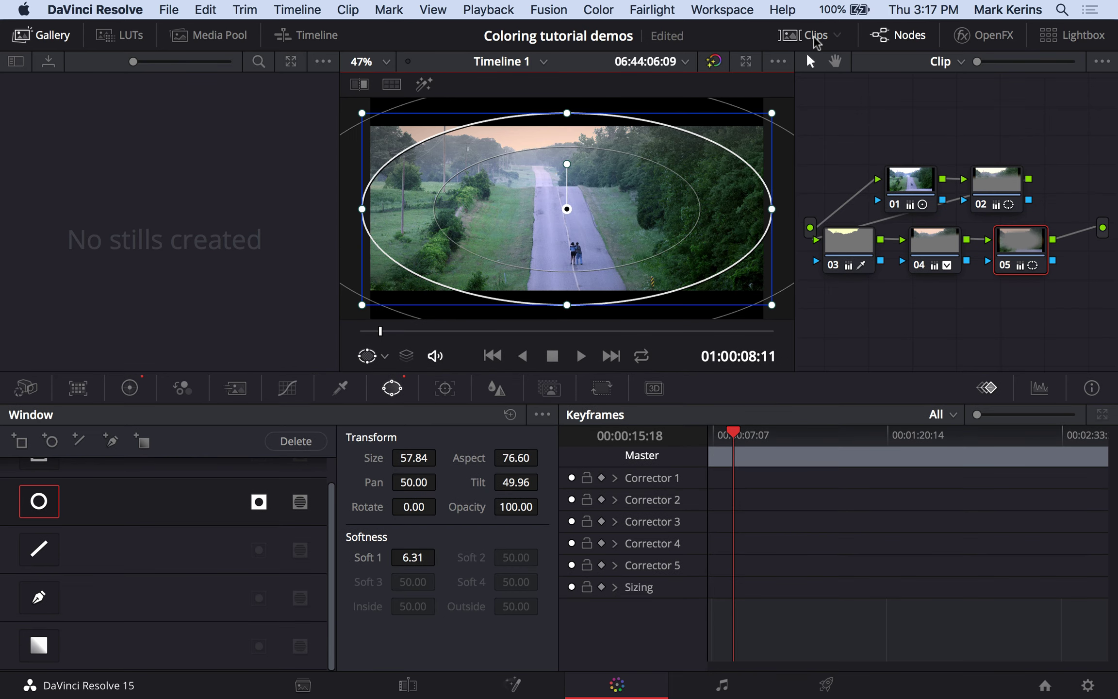
pyautogui.click(599, 9)
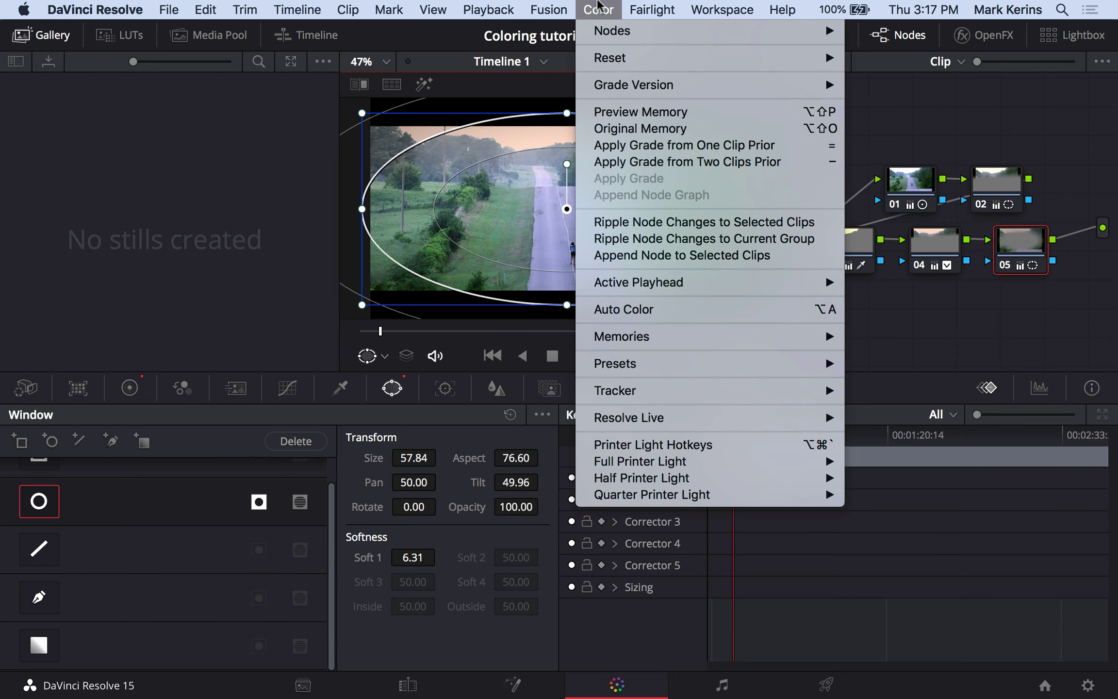
pyautogui.moveTo(669, 92)
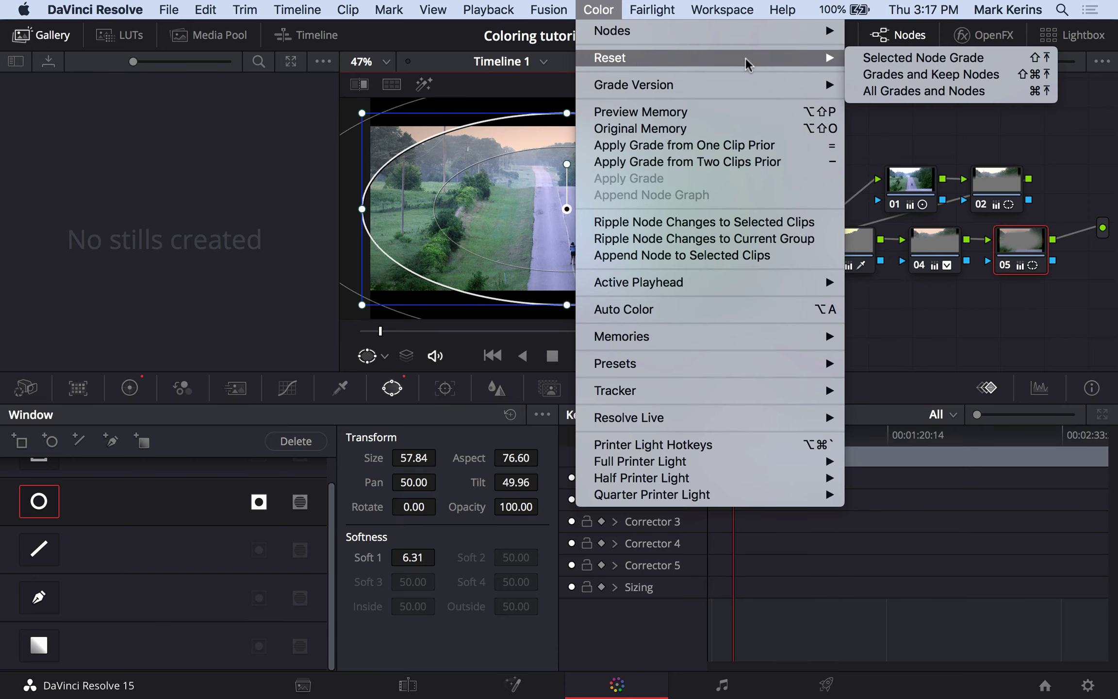
pyautogui.moveTo(759, 83)
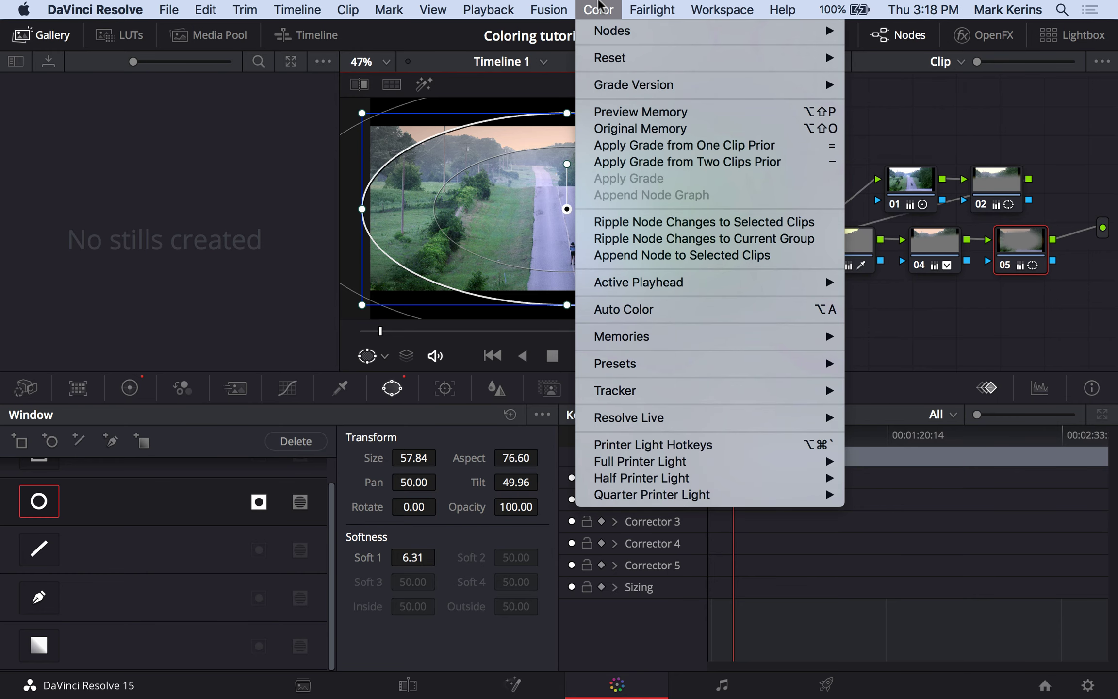
pyautogui.click(598, 10)
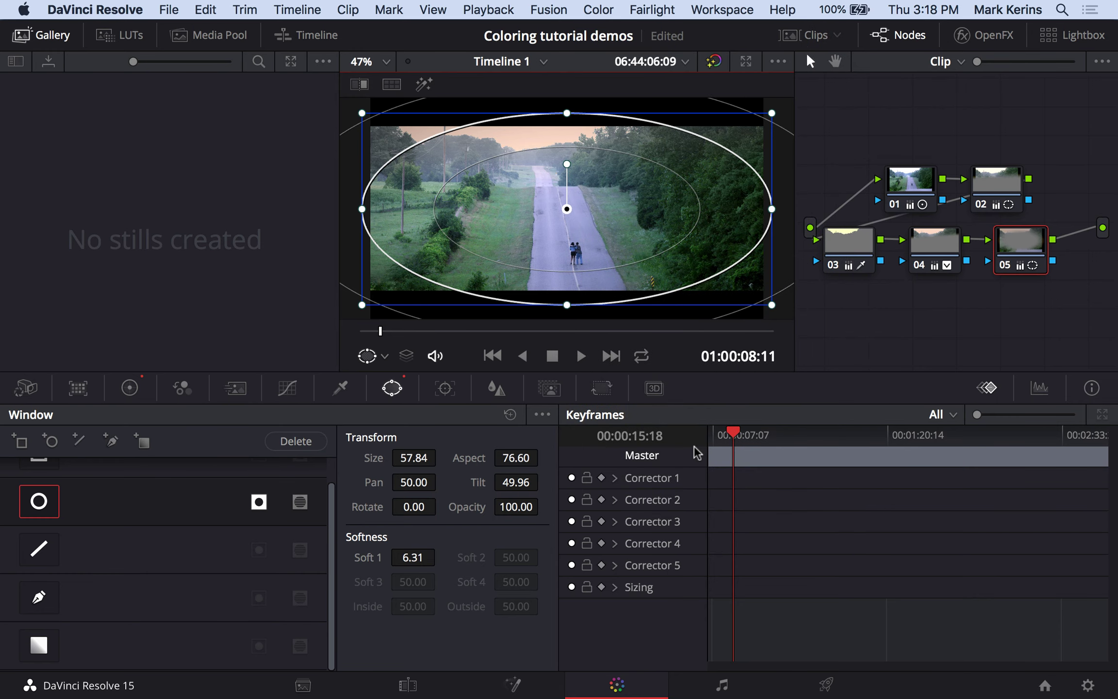
# Toggle between Version 1 and Version 2 with Cmd+B, ending on the yellow-road Version 2
pyautogui.press('super+b')
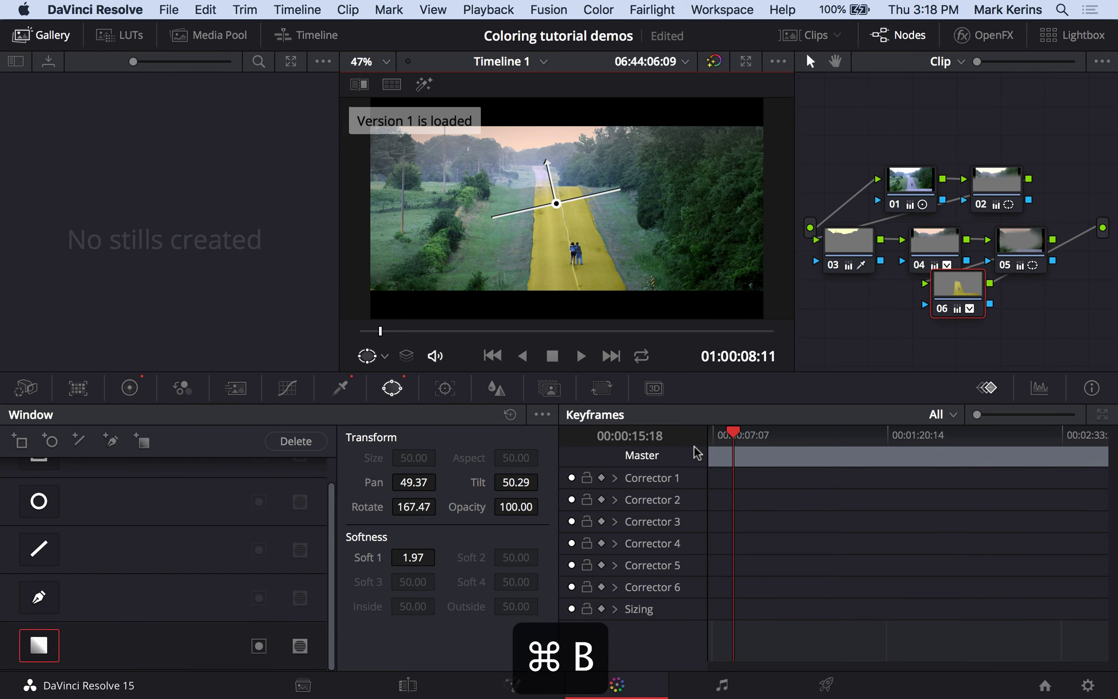
pyautogui.press('super+b')
pyautogui.press('super+b')
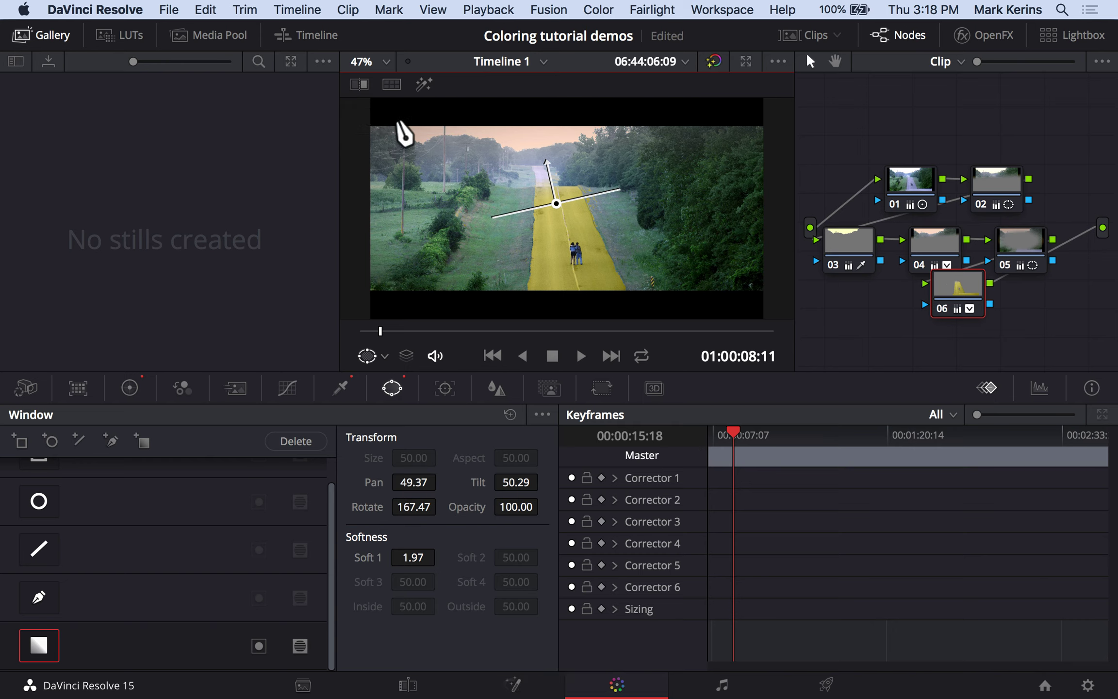
pyautogui.press('super+b')
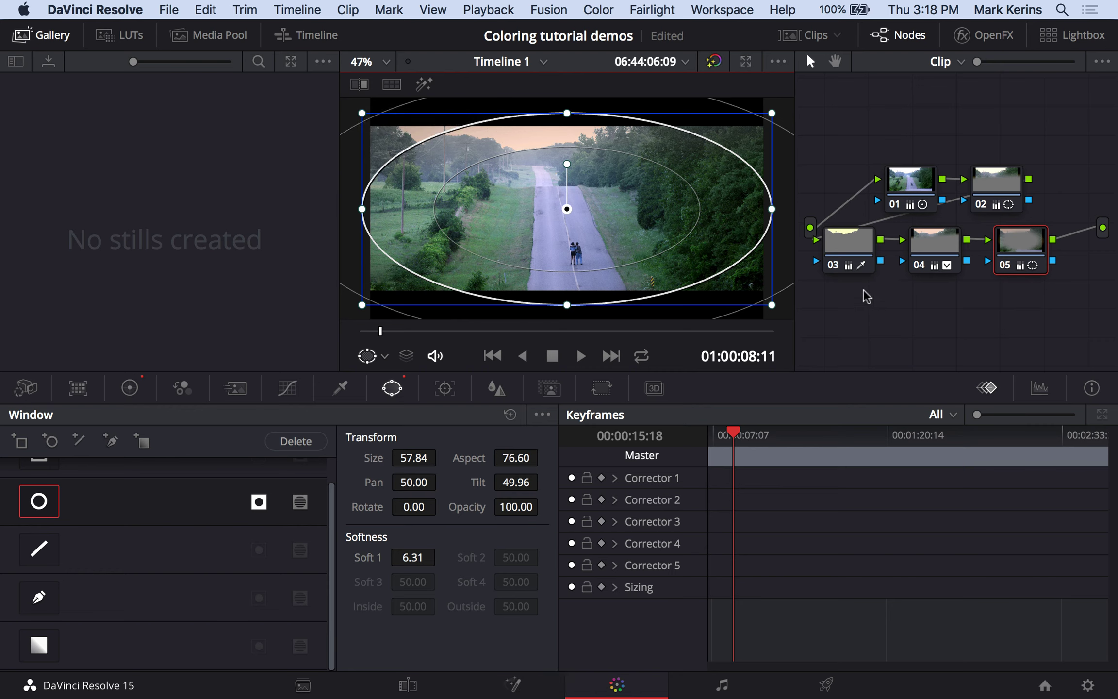
pyautogui.press('super+b')
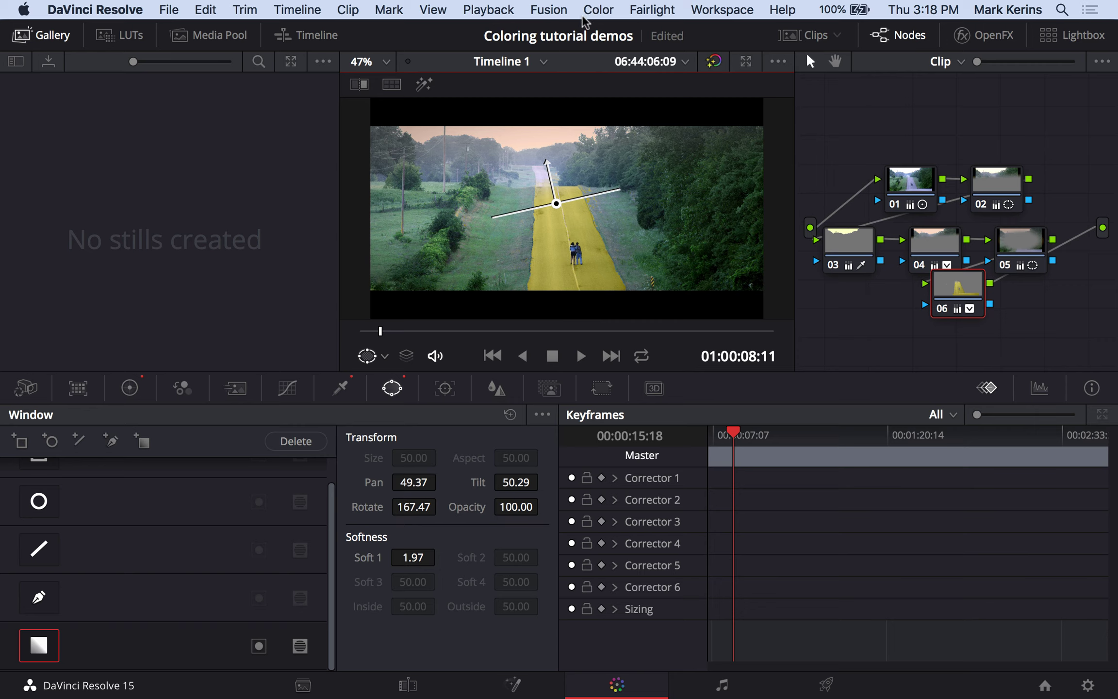
# Add Version 3 with the Offset wheel pulled back near neutral, then switch back to Version 1
pyautogui.press('super+y')
pyautogui.click(127, 389)
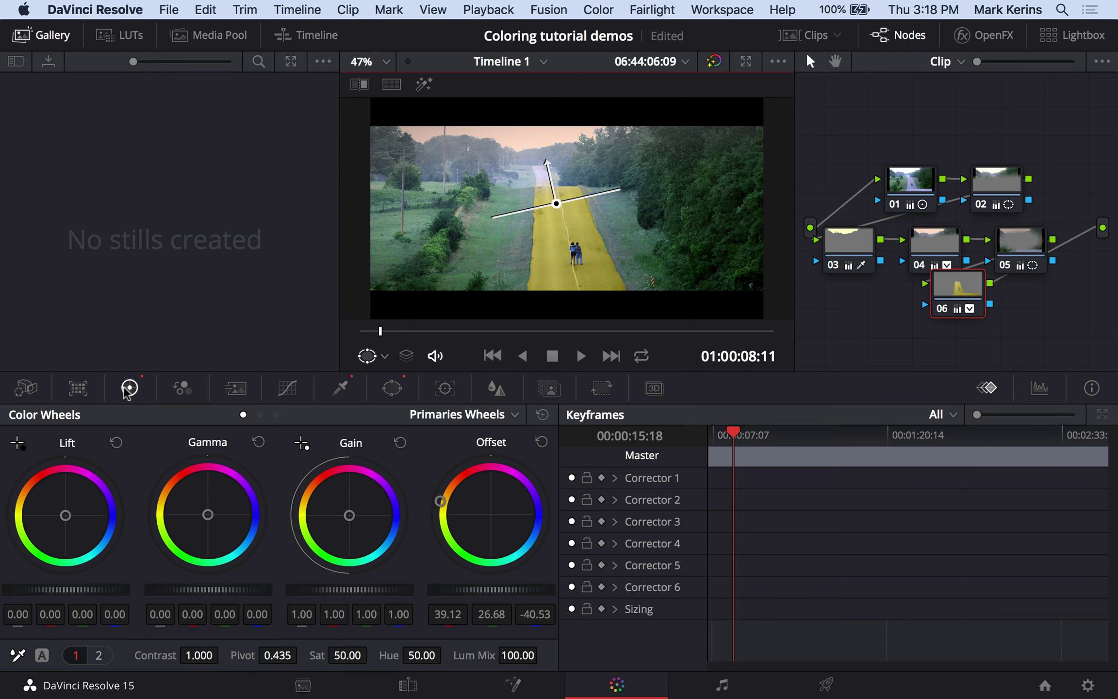
pyautogui.moveTo(440, 502); pyautogui.dragTo(478, 513)
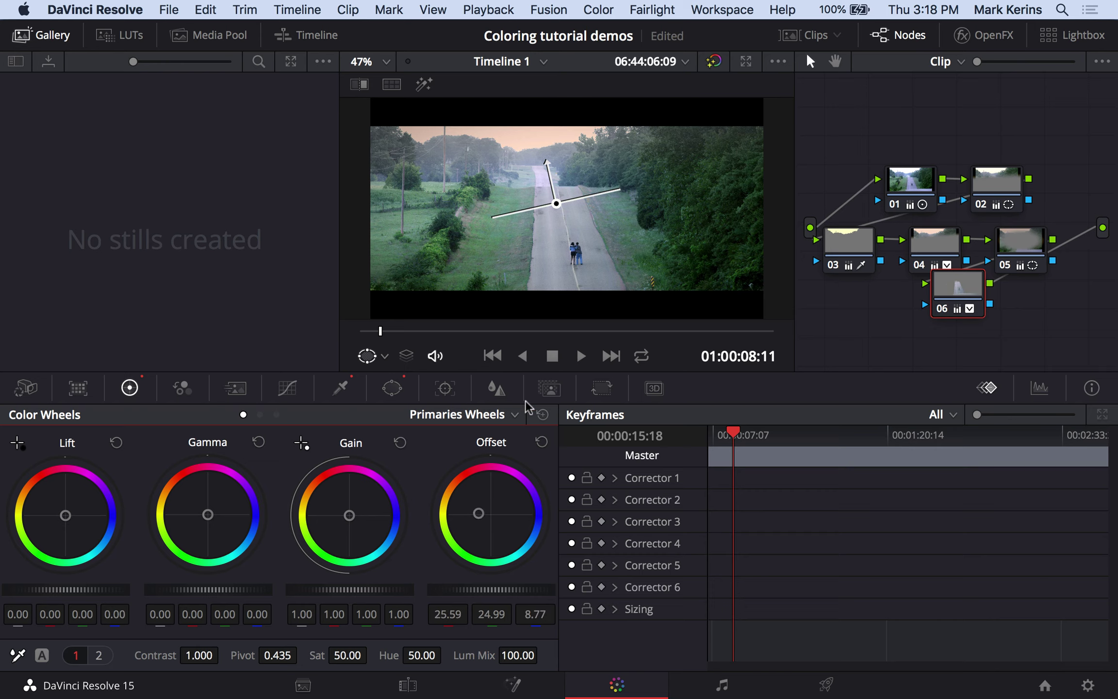
pyautogui.press('super+b')
pyautogui.press('super+b')
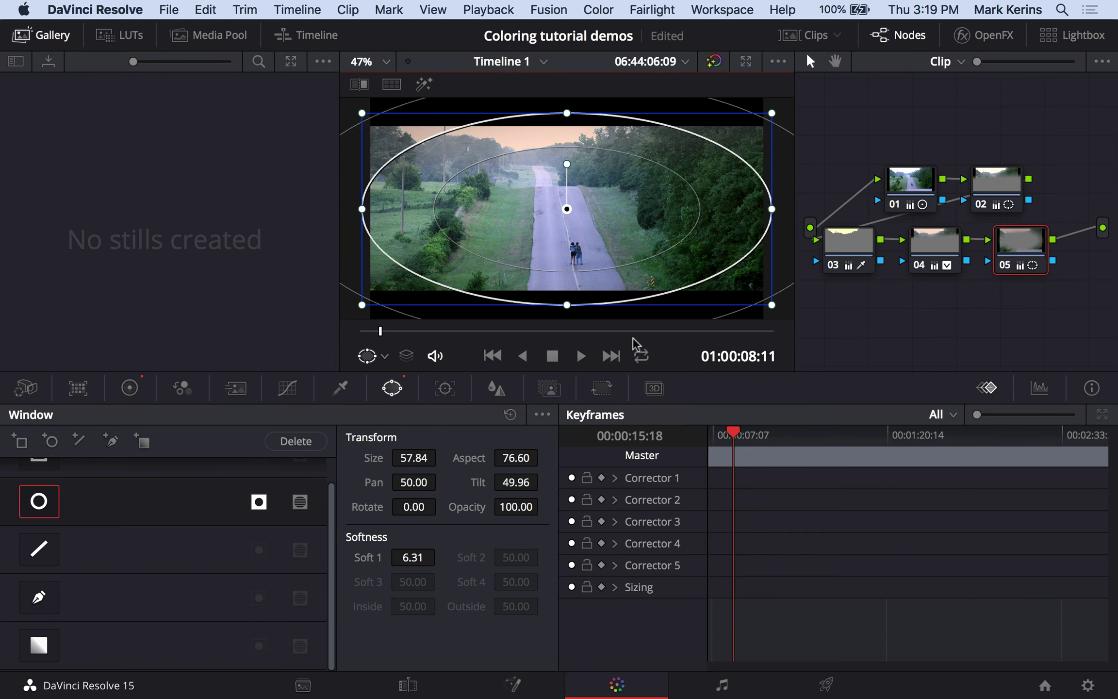
# Cycle through the three grade versions with Cmd+B and Cmd+N, ending on Version 3 with the road left grey
pyautogui.press('super+b')
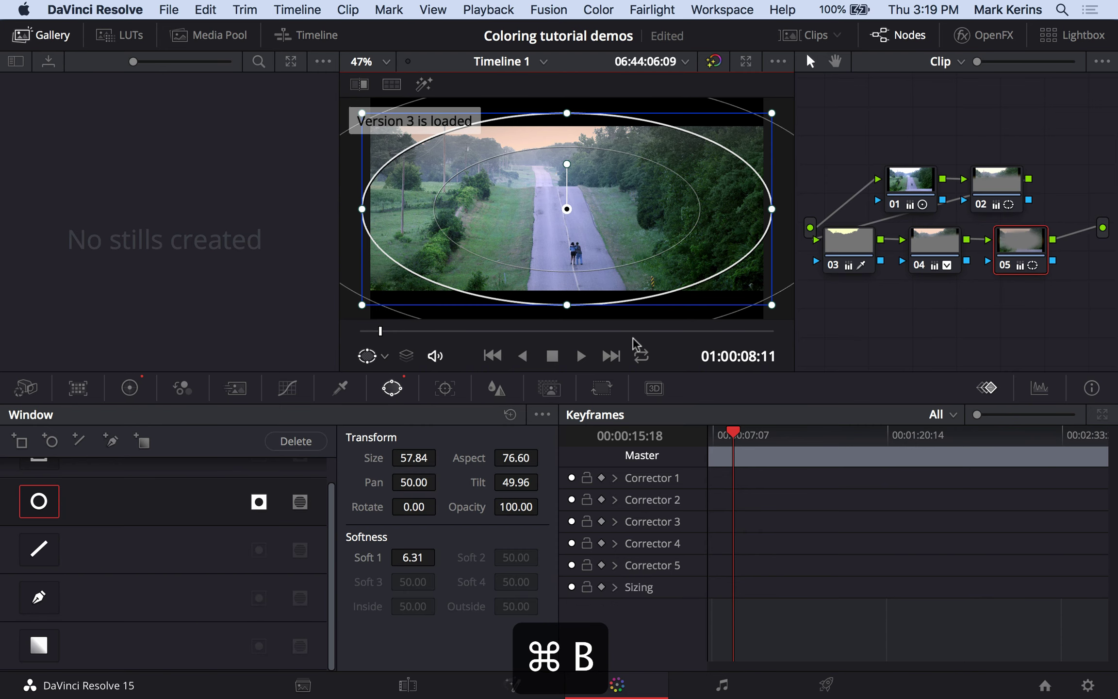
pyautogui.press('super+b')
pyautogui.press('super+b')
pyautogui.press('super+b')
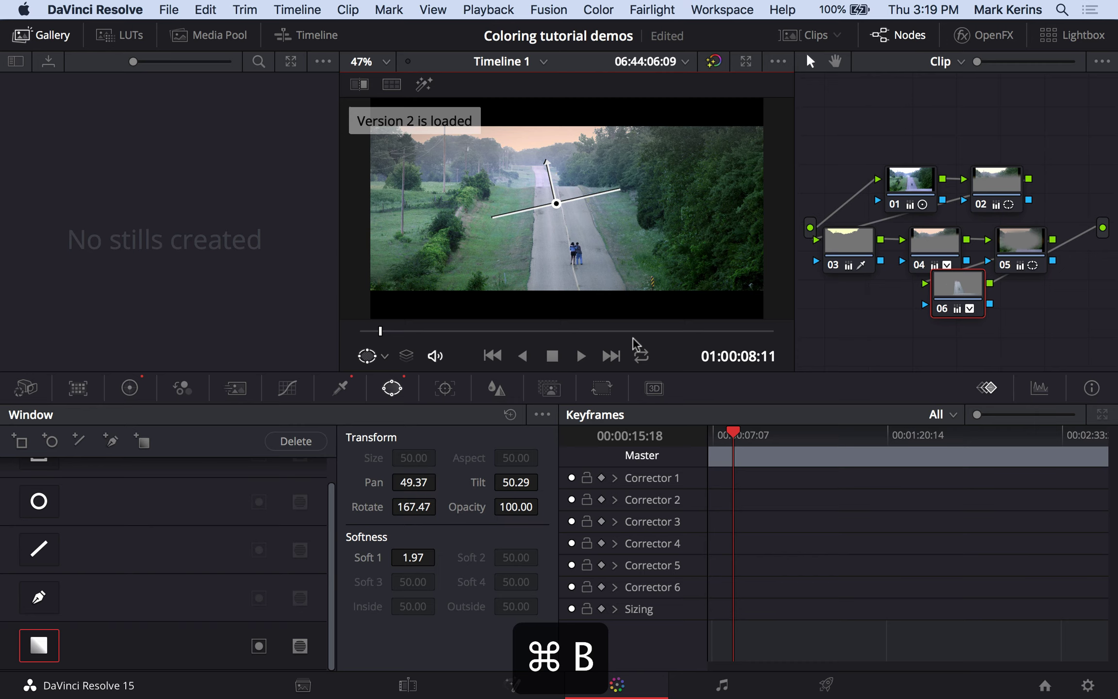
pyautogui.press('super+n')
pyautogui.press('super+n')
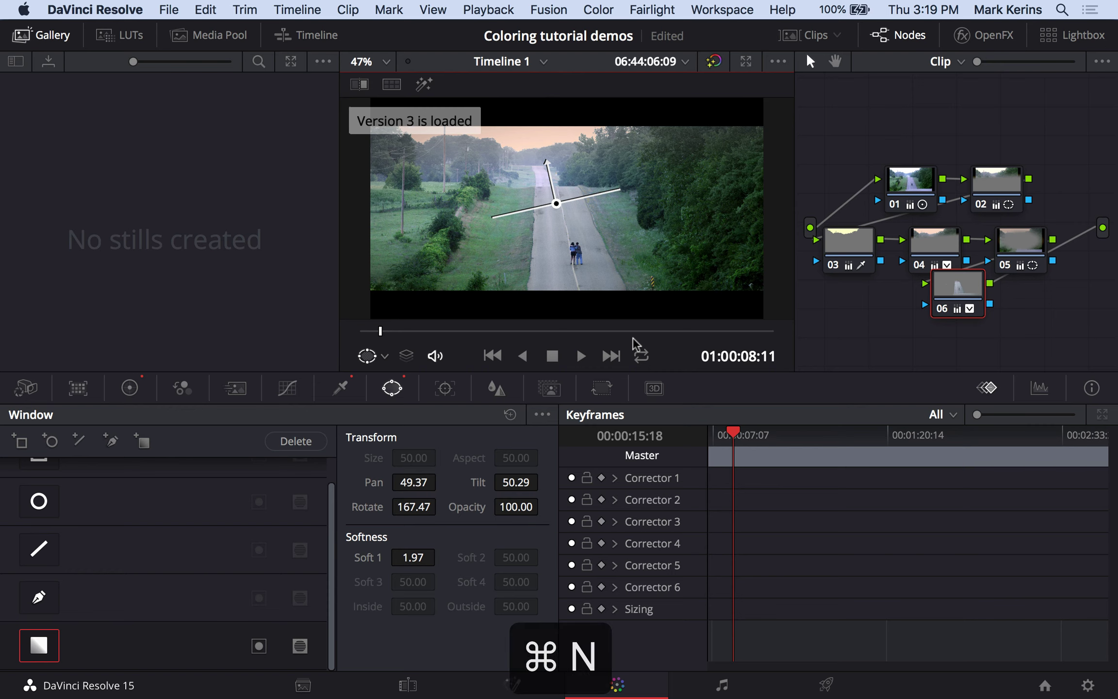
pyautogui.press('super+b')
pyautogui.press('super+n')
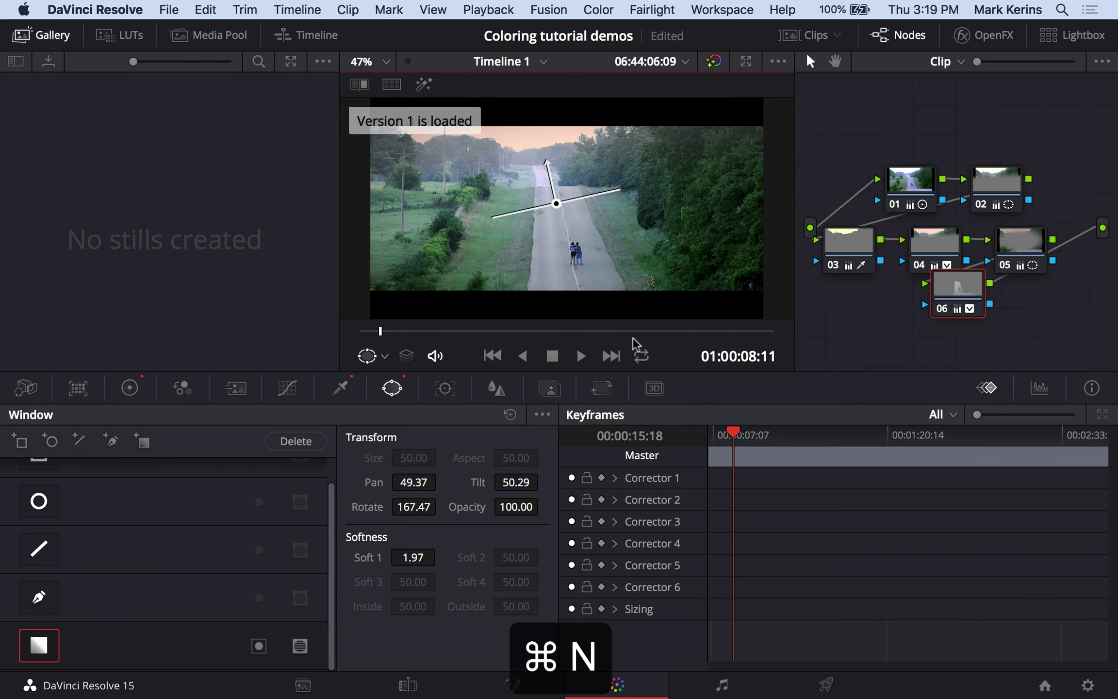